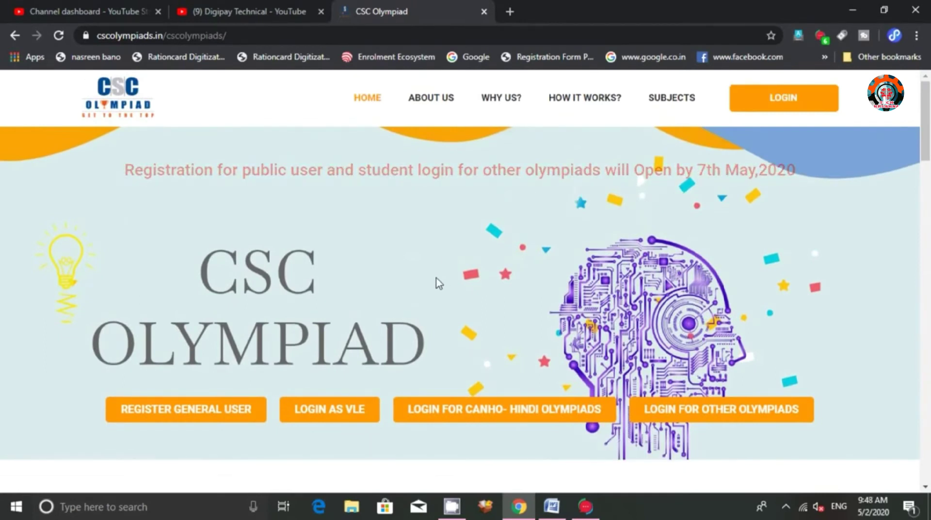
pyautogui.scroll(-2, 450, 308)
pyautogui.scroll(2, 355, 309)
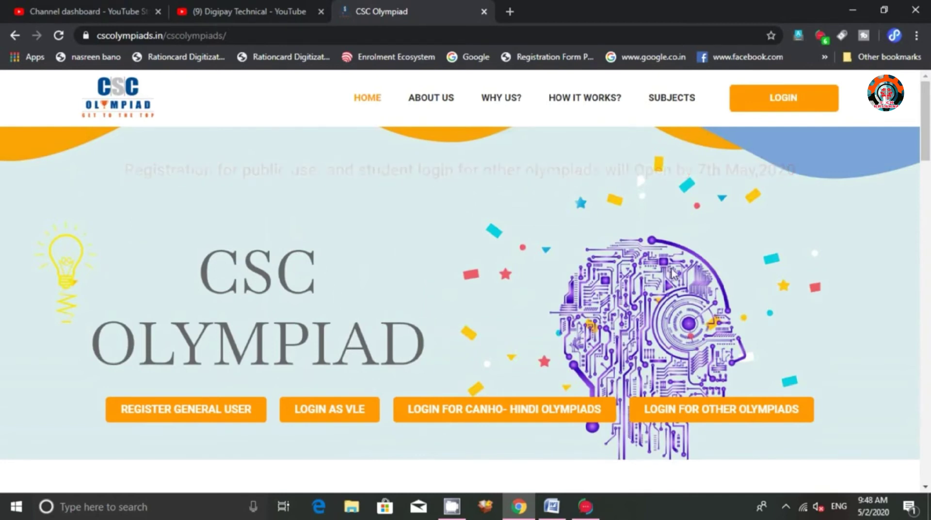
pyautogui.scroll(-8, 669, 294)
pyautogui.scroll(-15, 374, 301)
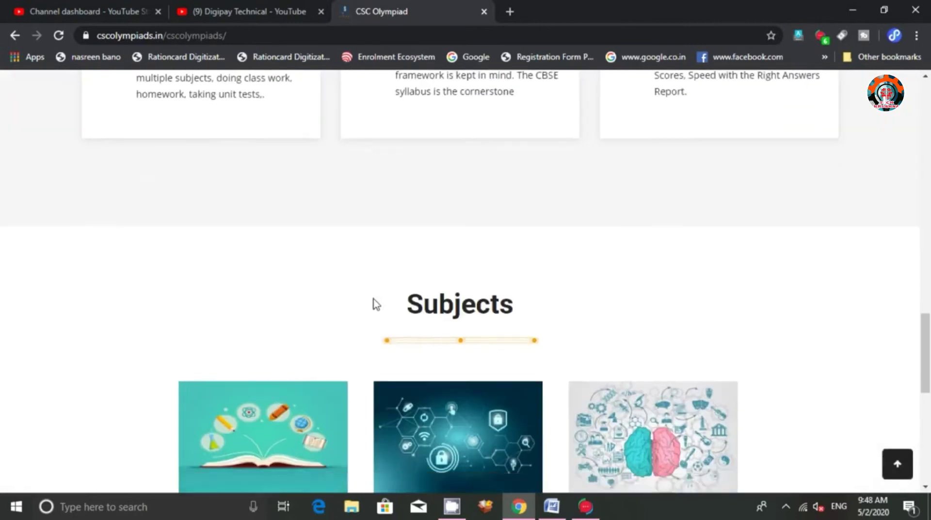
pyautogui.scroll(20, 373, 303)
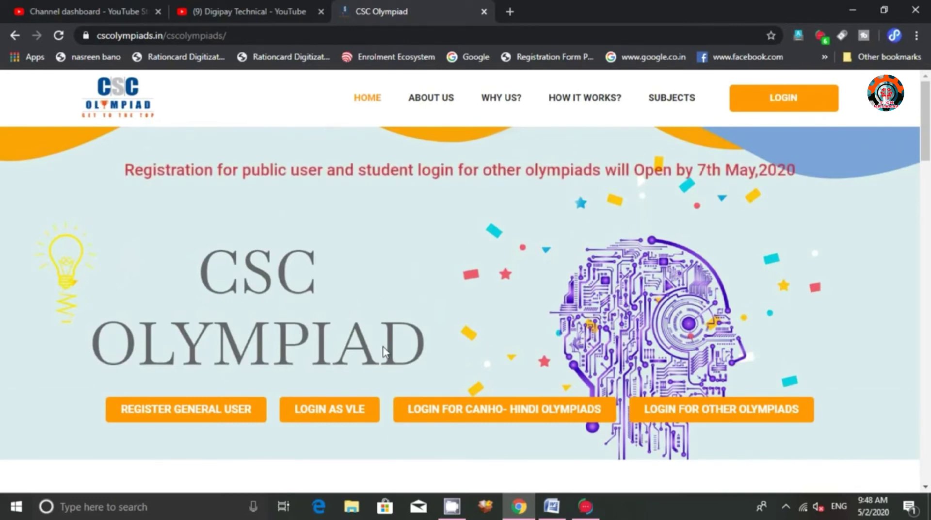
pyautogui.scroll(-1, 380, 345)
pyautogui.scroll(1, 380, 346)
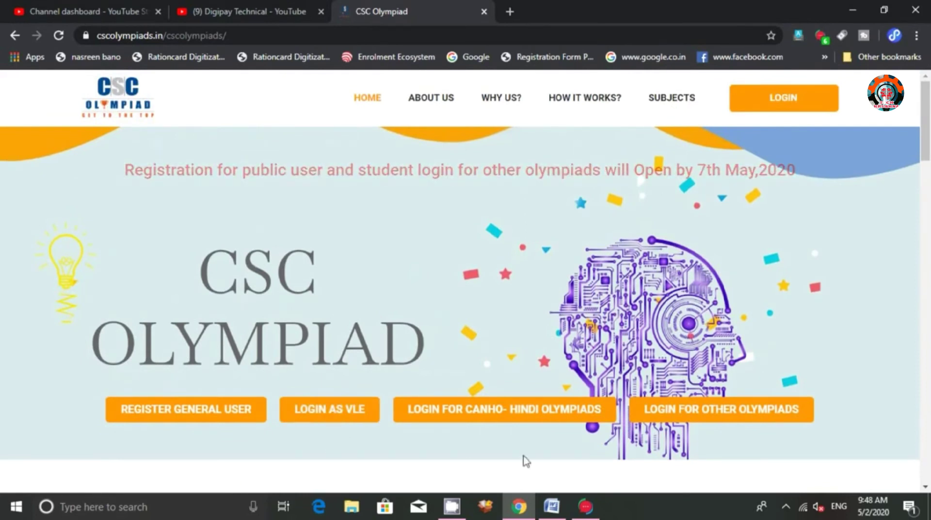
# Log in as a VLE through Digital Seva and close the Toppr offer popup
pyautogui.click(334, 410)
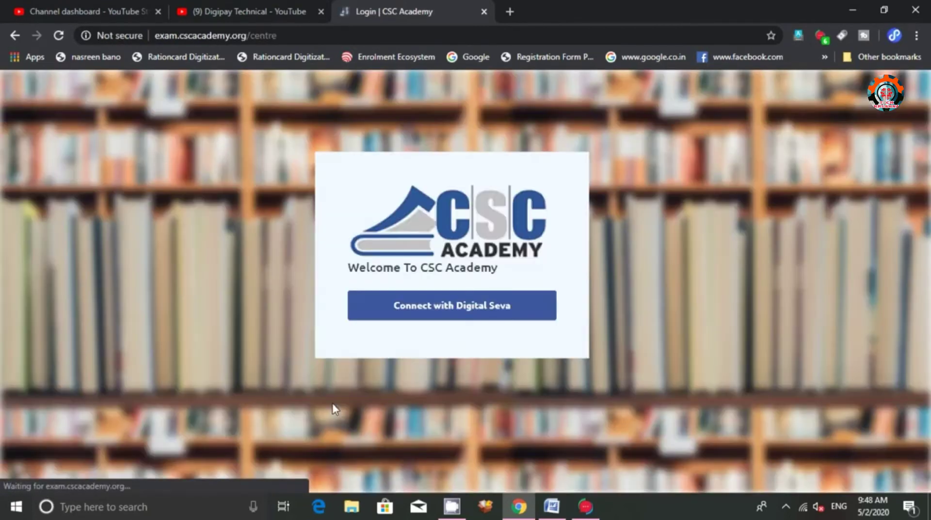
pyautogui.click(394, 317)
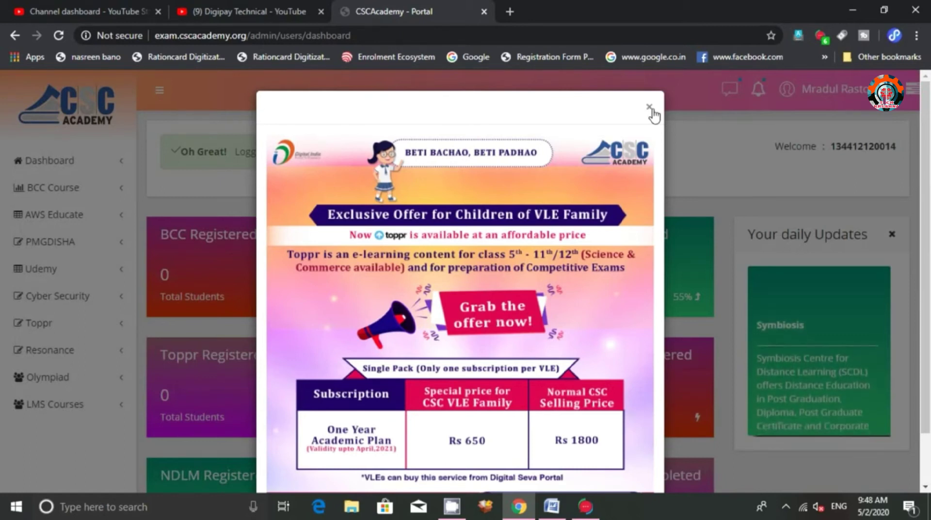
pyautogui.click(650, 107)
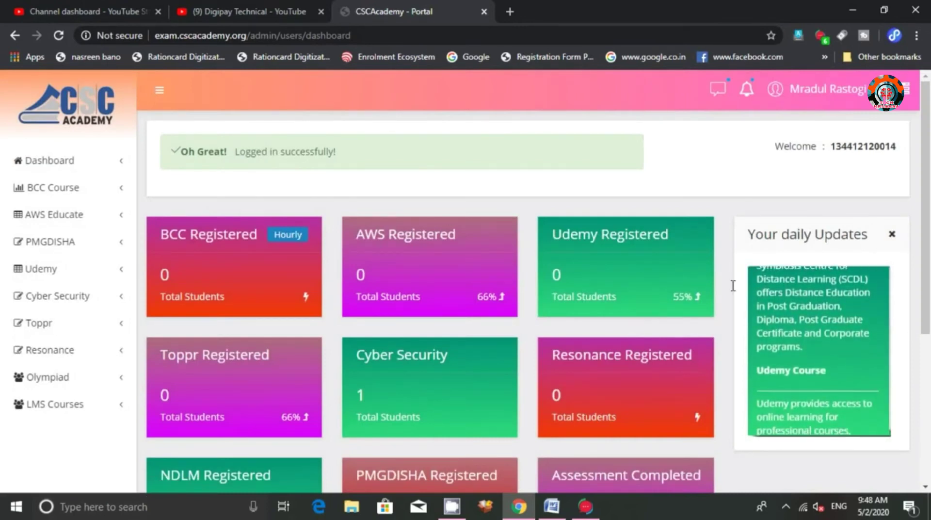
# Open Olympiad > Add New Student and enter the student's name and the parent's name
pyautogui.click(117, 383)
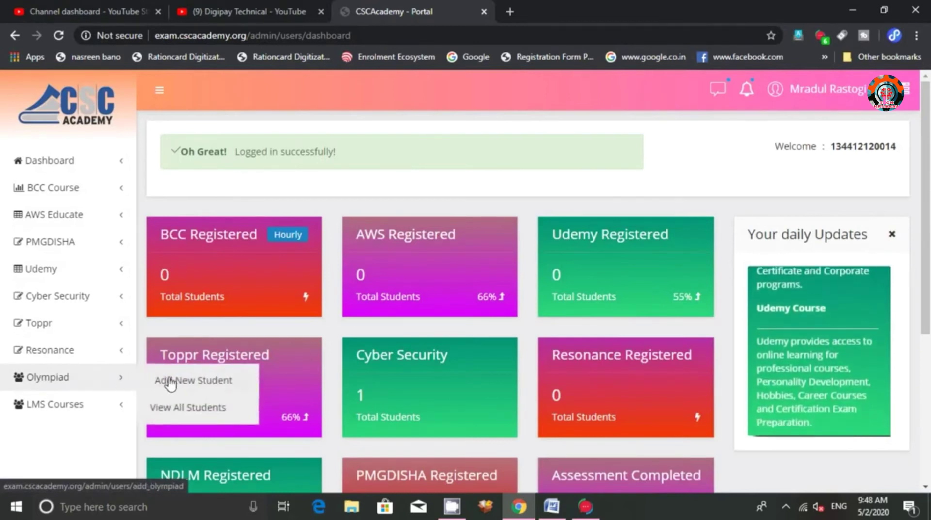
pyautogui.click(207, 381)
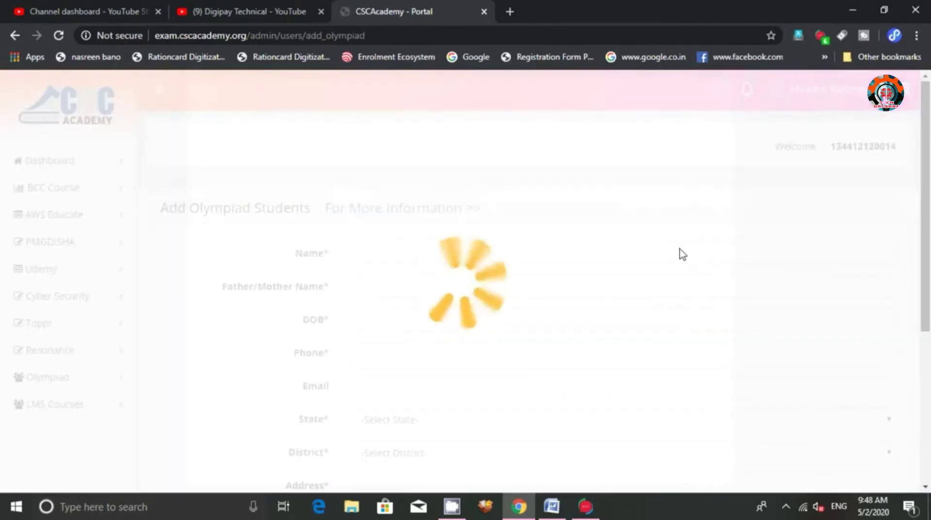
pyautogui.click(413, 178)
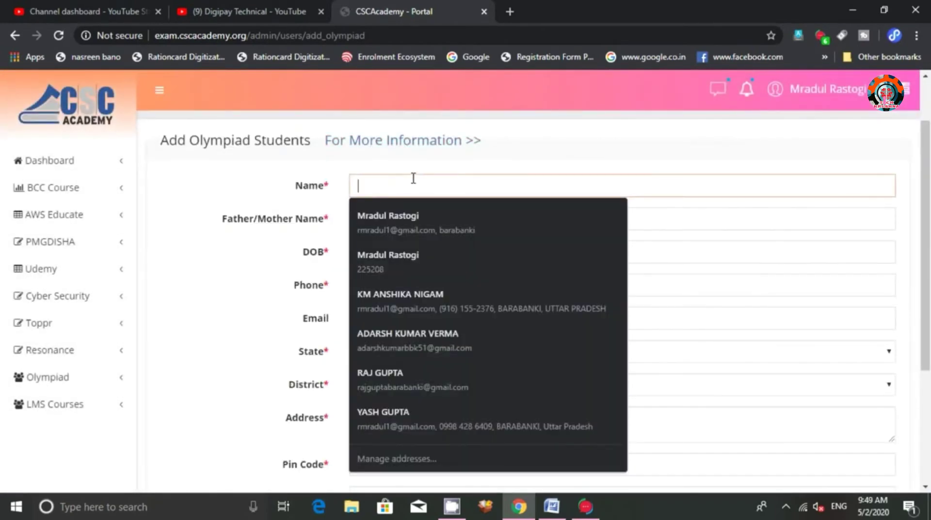
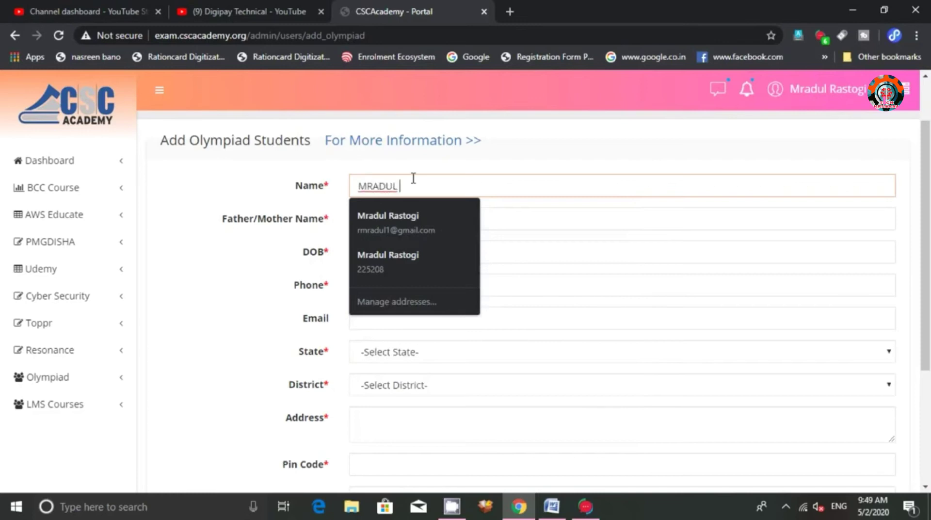
pyautogui.press('Tab')
# Set the date of birth to 14 September 2001 in the calendar
pyautogui.press('Tab')
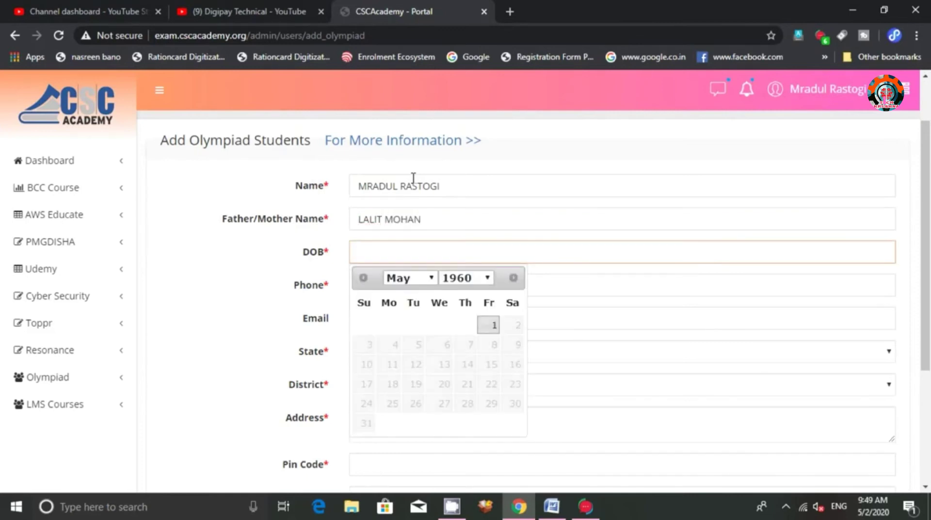
pyautogui.click(475, 279)
pyautogui.write('2000')
pyautogui.press('Down')
pyautogui.press('Return')
pyautogui.click(420, 278)
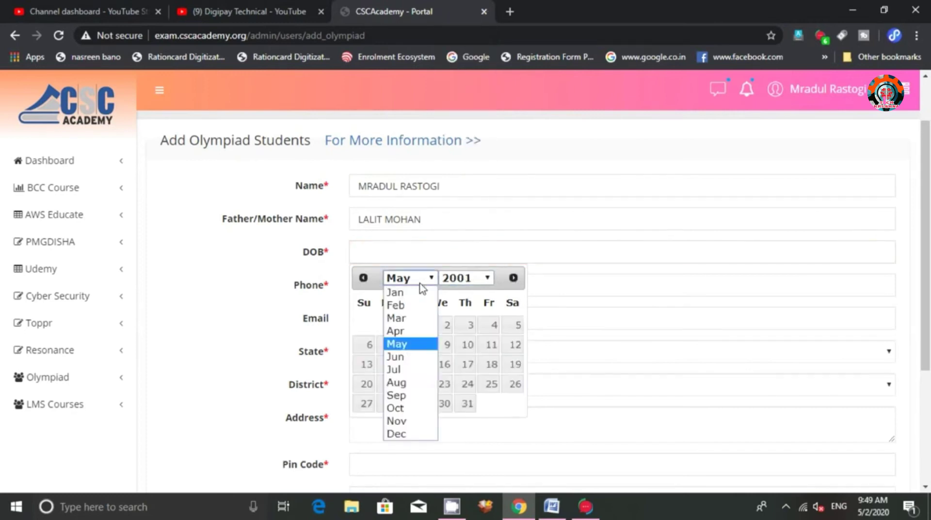
pyautogui.click(409, 395)
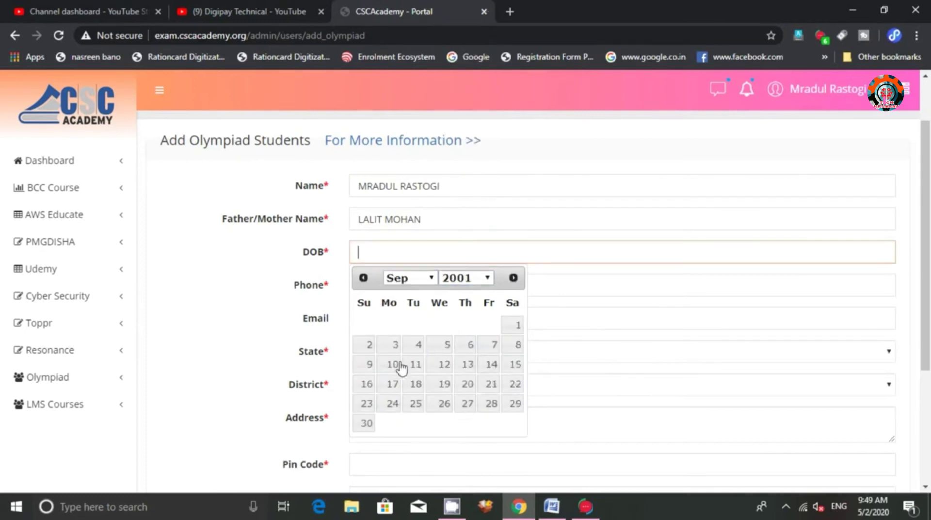
pyautogui.click(494, 368)
# Enter the student's phone number
pyautogui.click(454, 296)
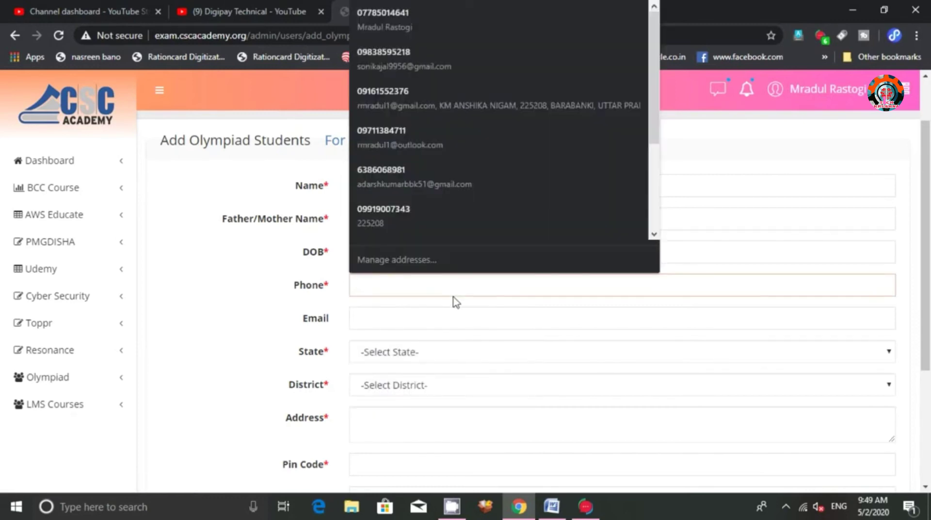
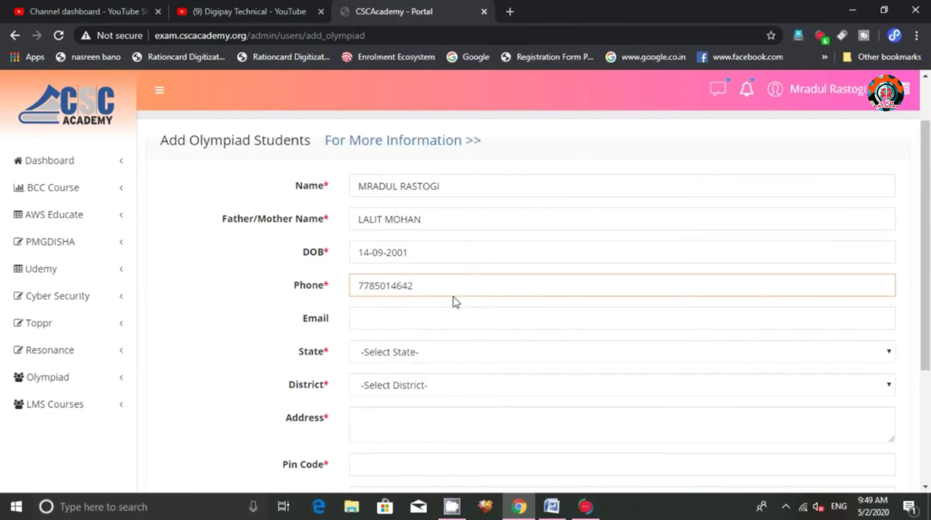
pyautogui.scroll(-1, 454, 297)
pyautogui.scroll(-3, 455, 296)
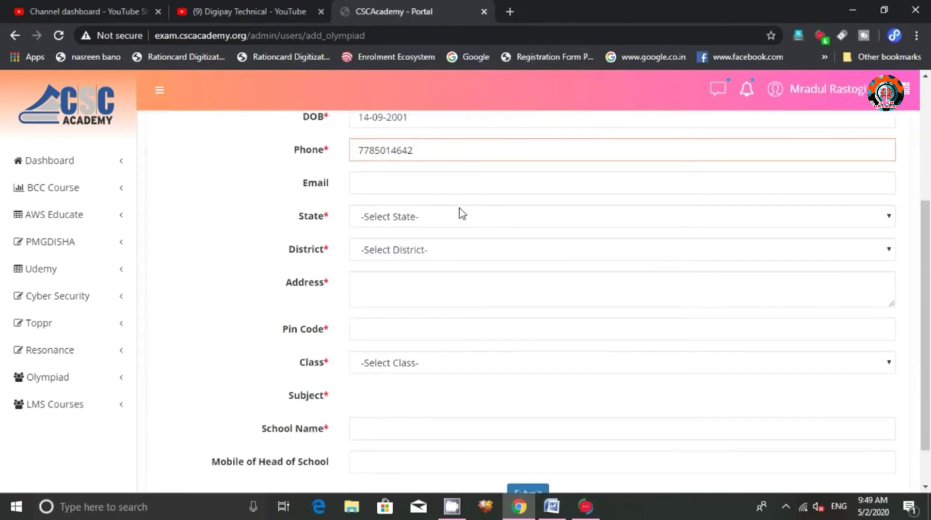
# Enter the student's e-mail address, correcting its domain to outlook.com
pyautogui.click(463, 188)
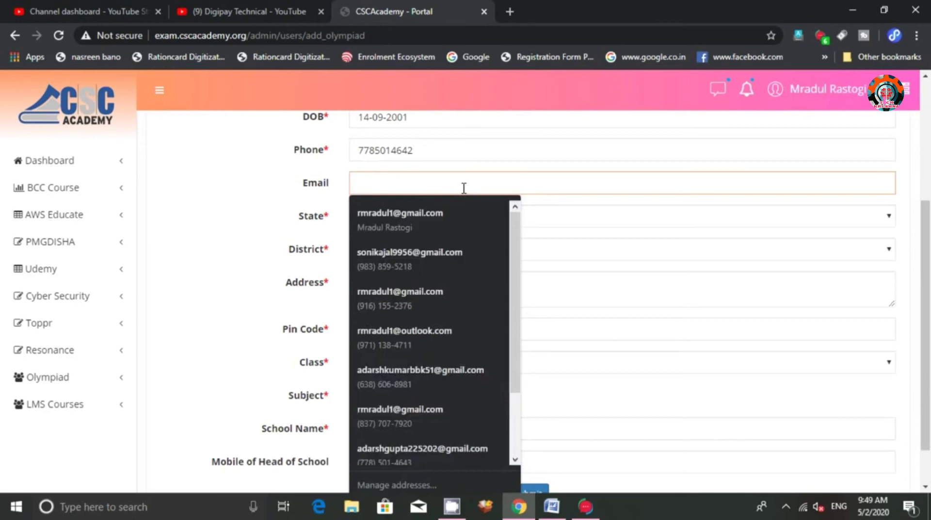
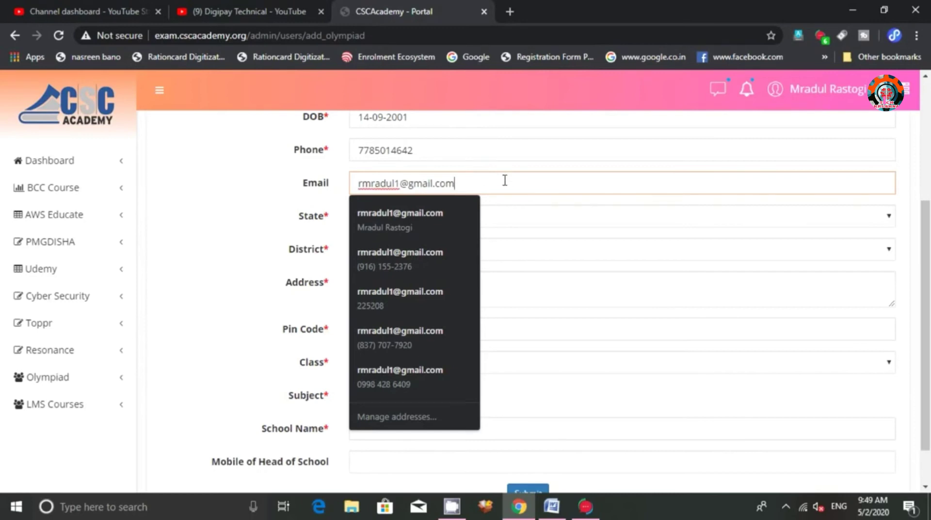
pyautogui.write('outlook')
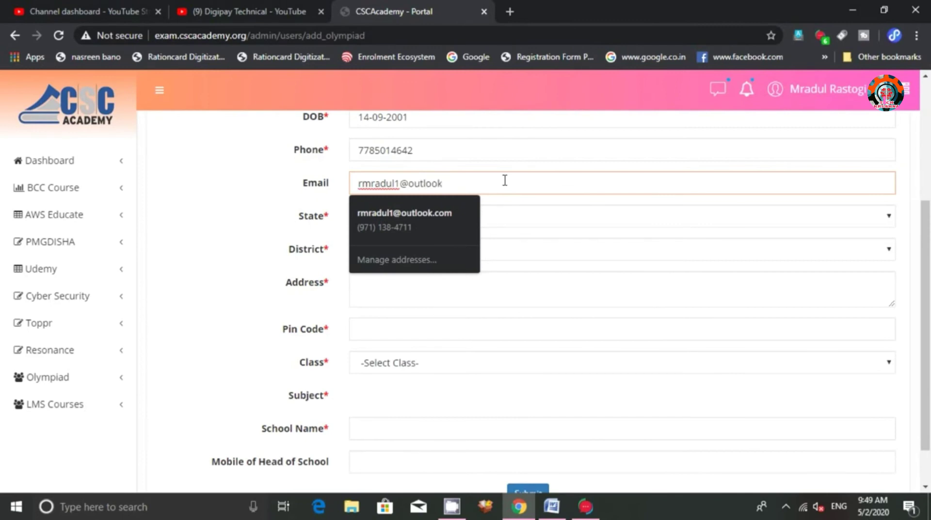
pyautogui.write('.com')
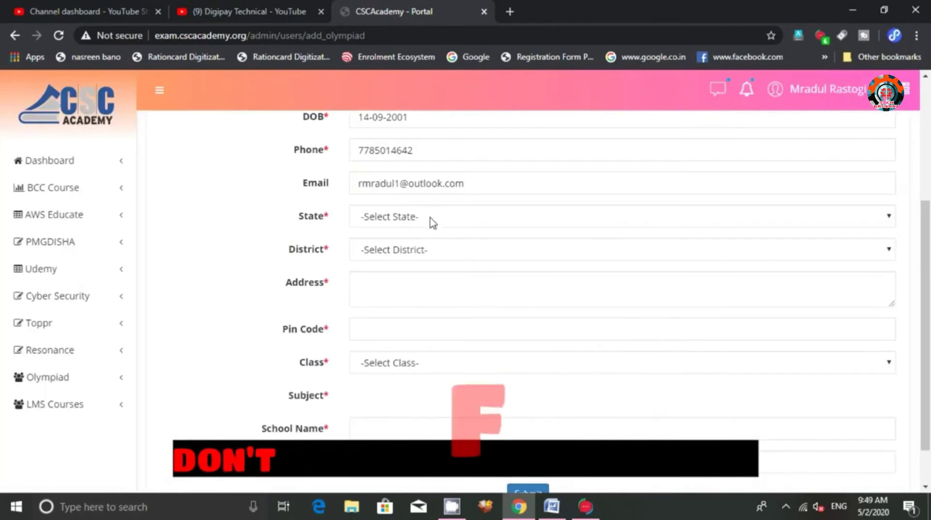
# Select Uttar Pradesh as the state and Bara Banki as the district
pyautogui.click(431, 218)
pyautogui.scroll(-5, 429, 339)
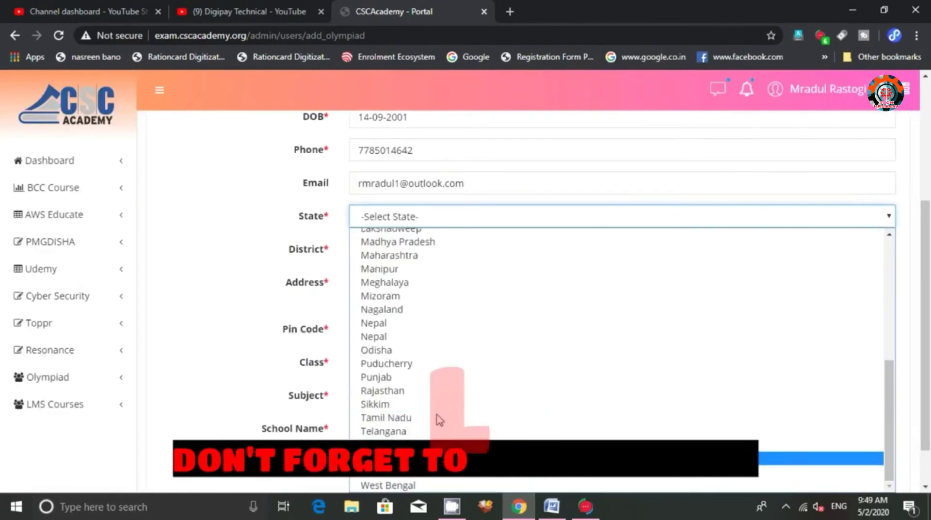
pyautogui.click(437, 457)
pyautogui.scroll(-1, 434, 274)
pyautogui.click(405, 206)
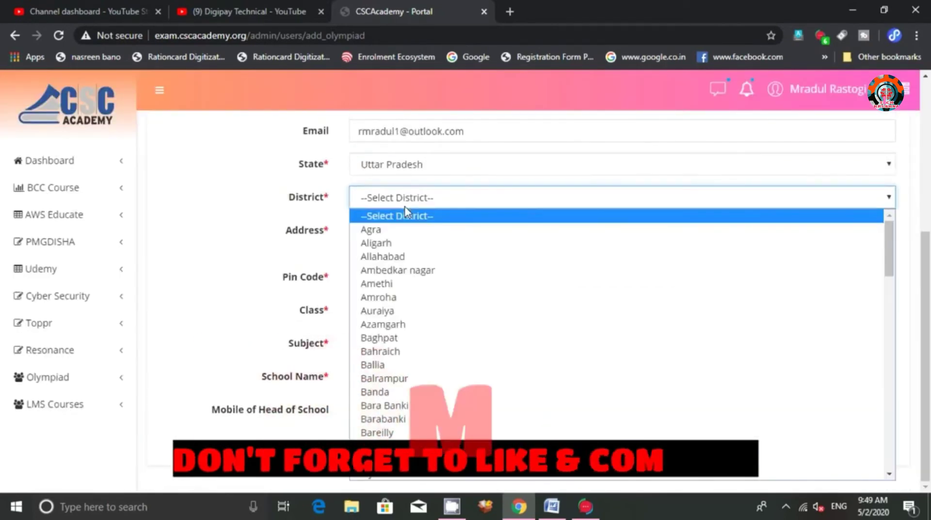
pyautogui.press('b')
pyautogui.press('a')
pyautogui.press('r')
pyautogui.press('Return')
# Enter the student's address and pin code
pyautogui.click(414, 238)
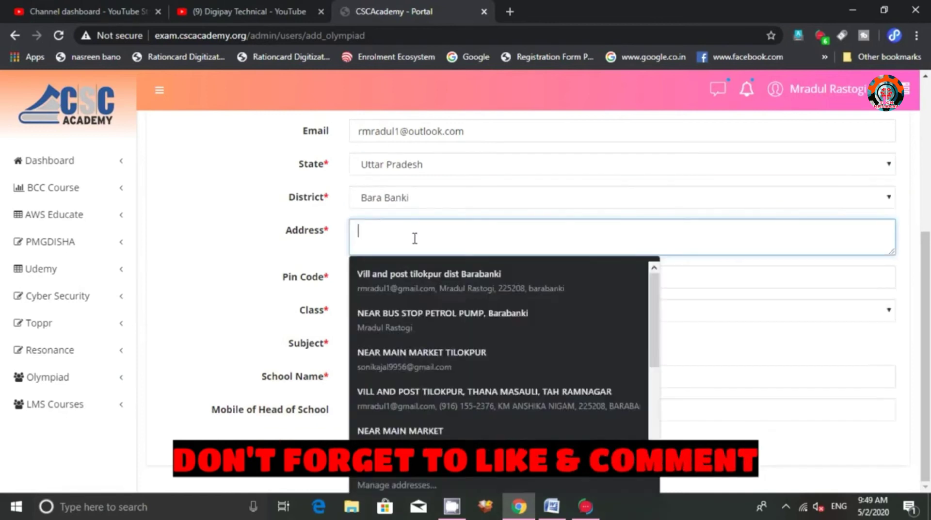
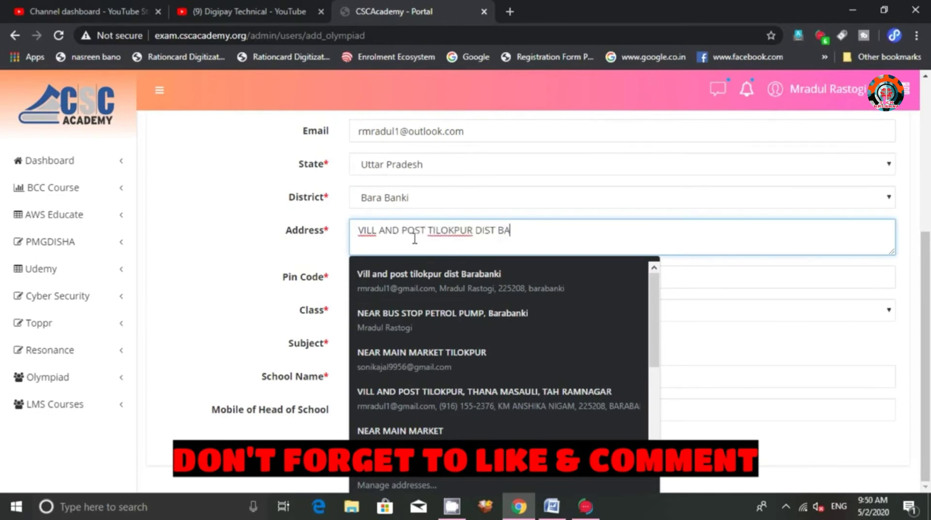
pyautogui.click(401, 273)
pyautogui.write('2')
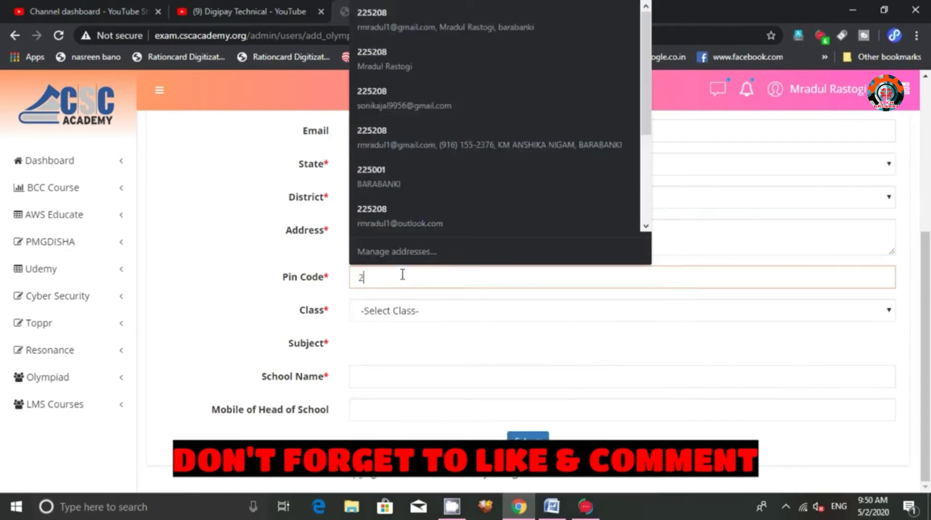
pyautogui.write('25208')
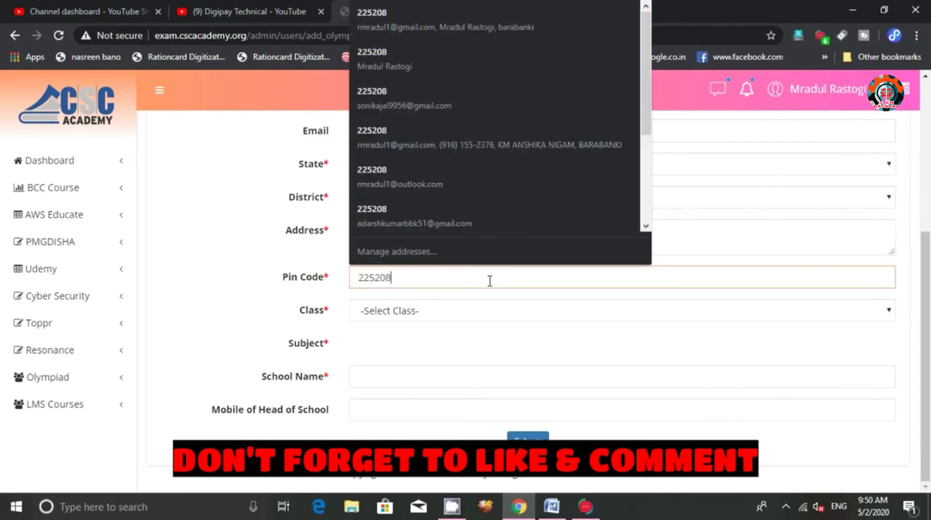
pyautogui.click(491, 316)
# Choose class Group C (11-12), which brings in the CANHO Hindi Olympiad subject
pyautogui.click(442, 310)
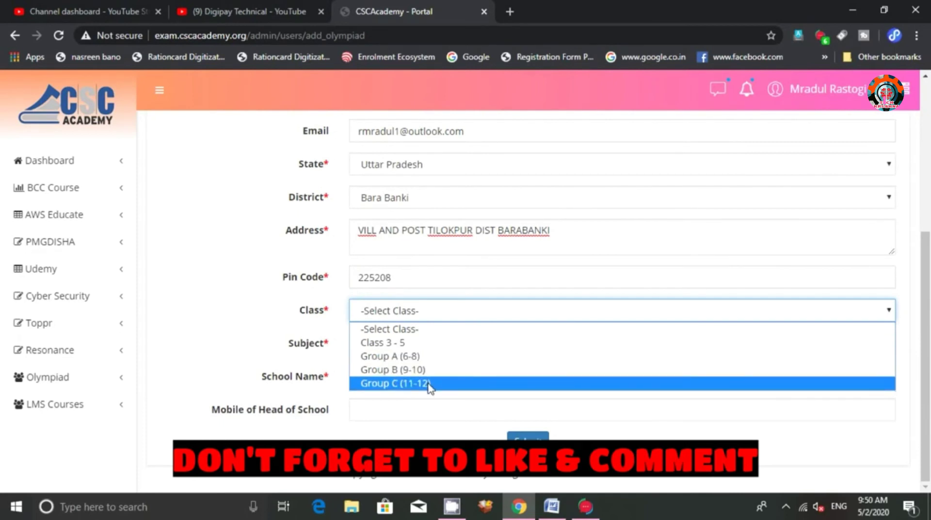
pyautogui.click(429, 384)
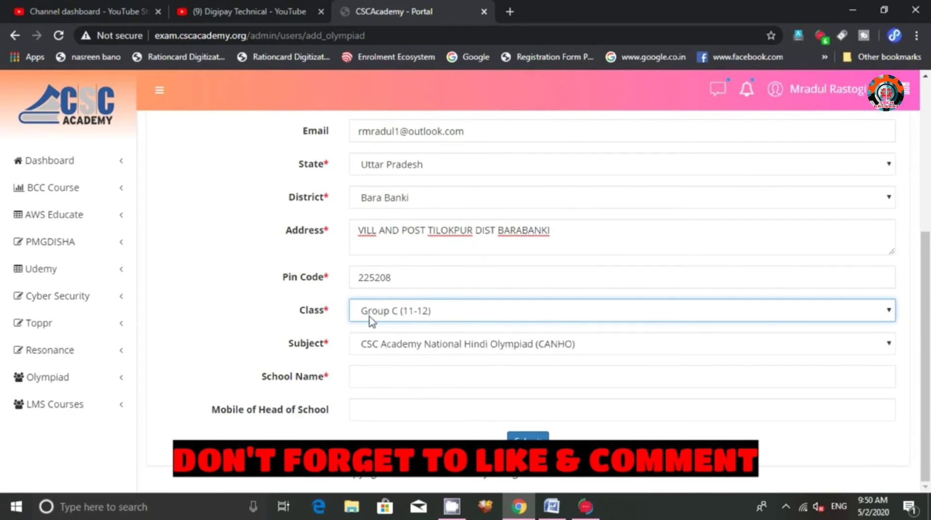
pyautogui.click(492, 378)
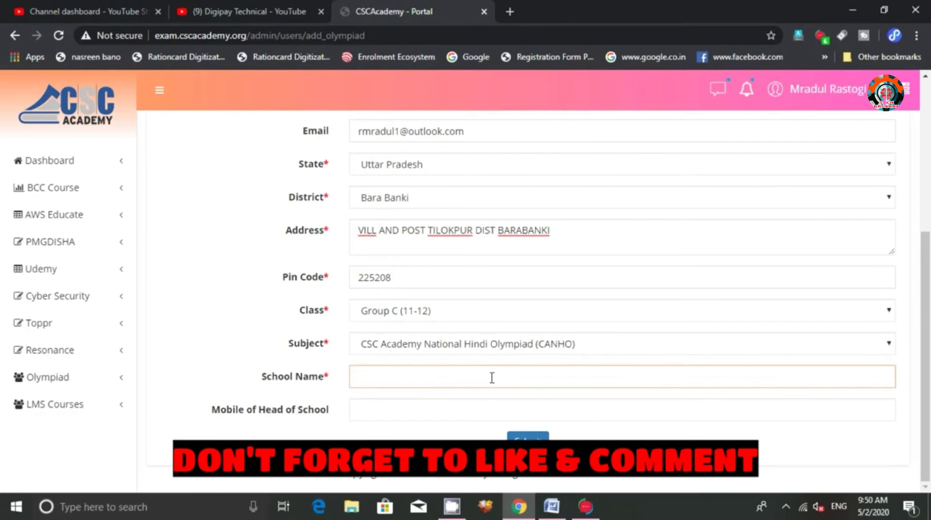
# Enter school name SHRI KRISHNA GULAB DEI and the head of school's mobile number
pyautogui.write('SHRI KRISH')
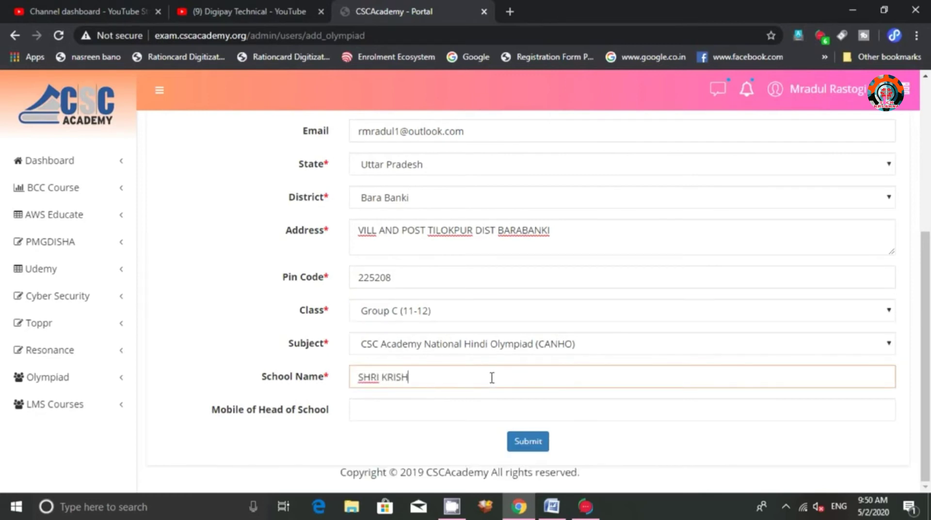
pyautogui.write('NA GULAB ')
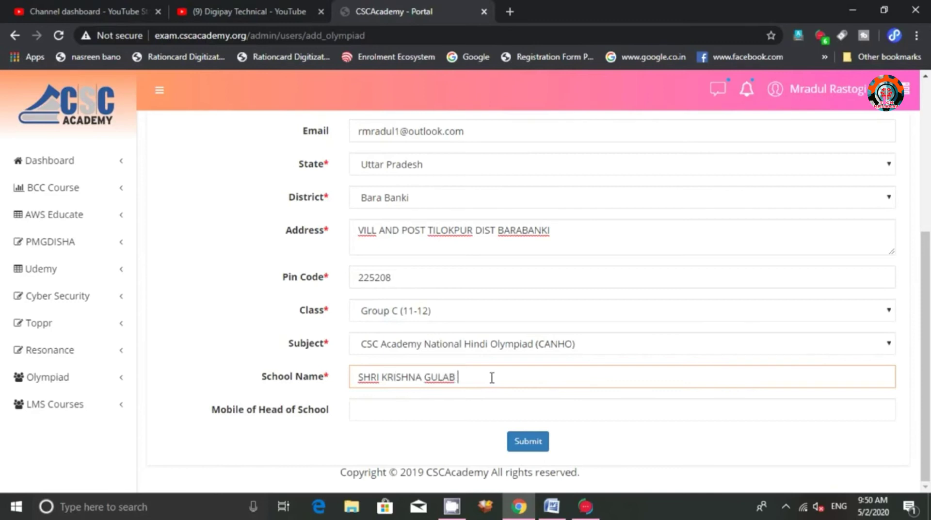
pyautogui.write('DEI I.C')
pyautogui.click(441, 407)
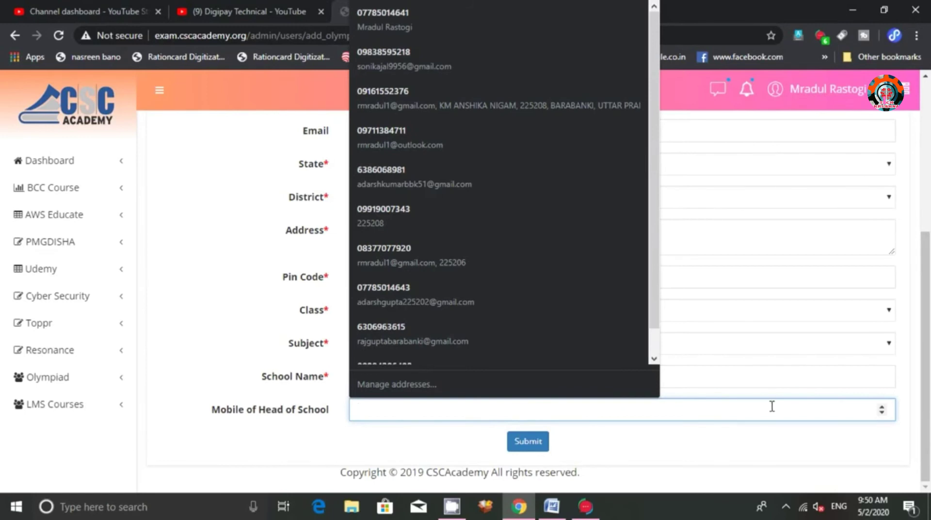
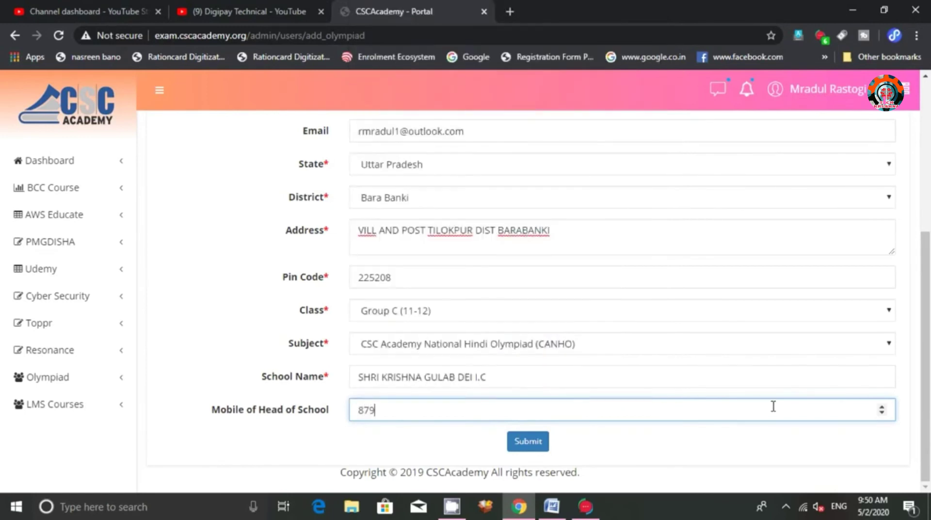
# Try submitting the student form, rechecking the head of school's mobile number
pyautogui.click(516, 441)
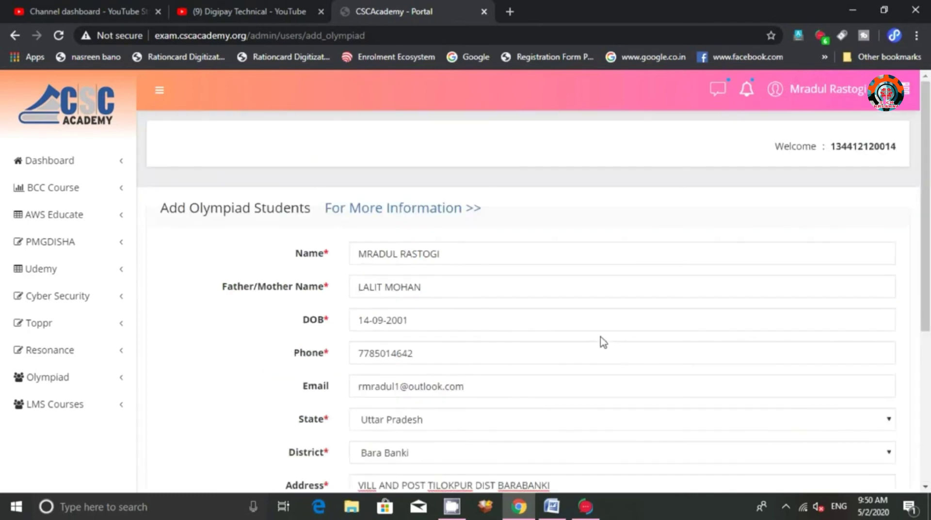
pyautogui.scroll(-5, 601, 345)
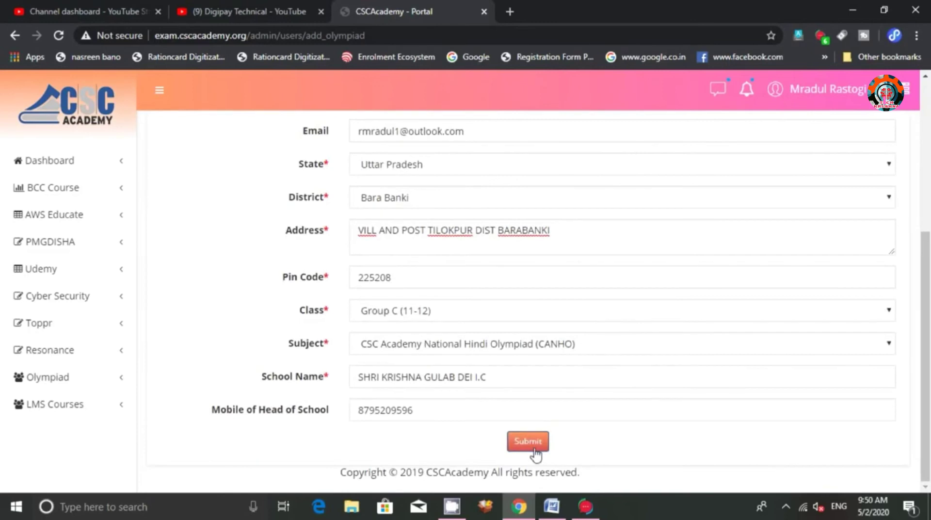
pyautogui.click(535, 451)
pyautogui.scroll(-3, 530, 372)
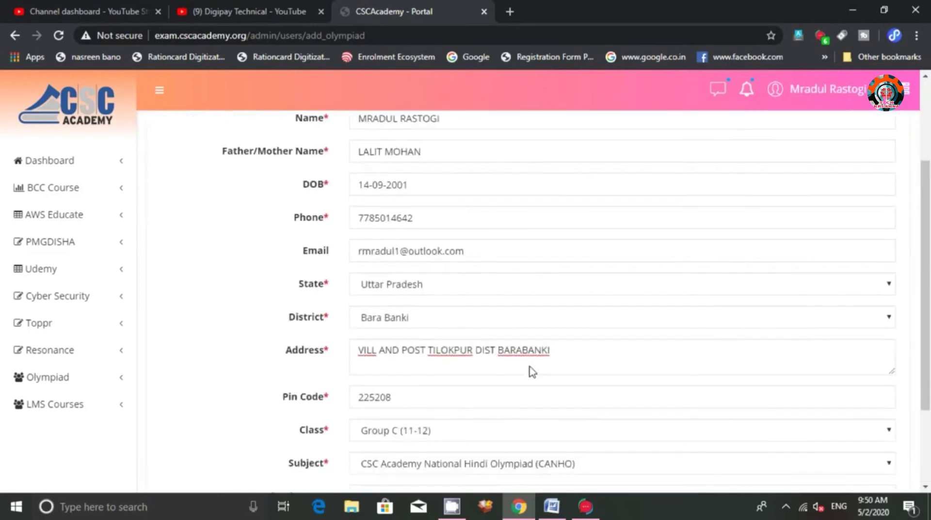
pyautogui.scroll(-2, 532, 372)
pyautogui.click(444, 410)
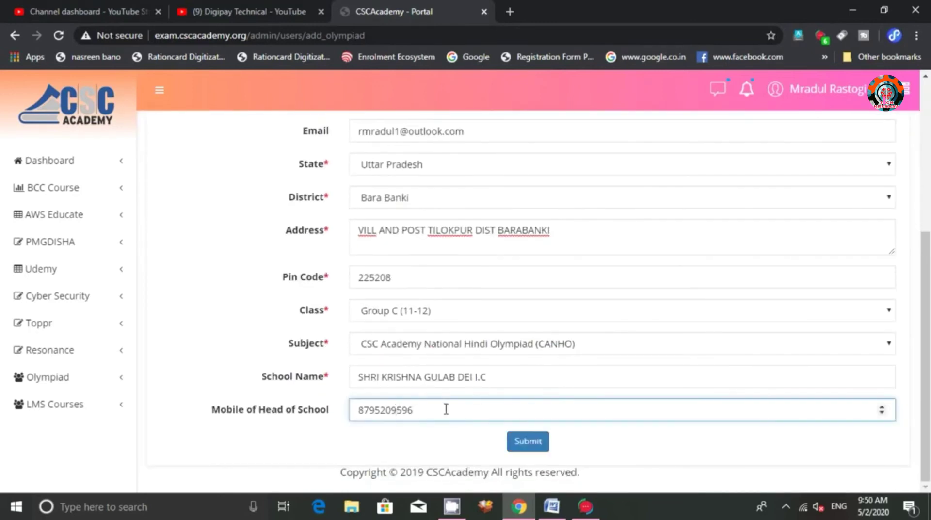
pyautogui.click(524, 443)
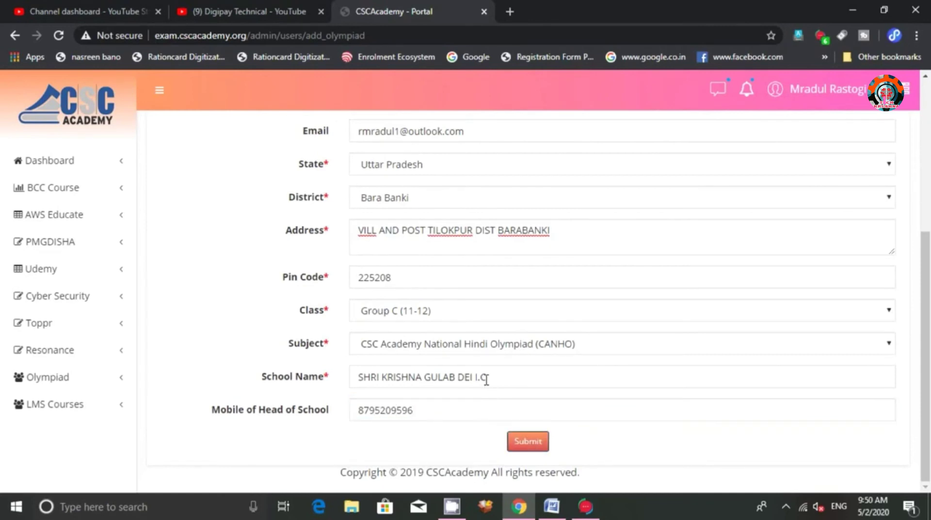
pyautogui.click(542, 439)
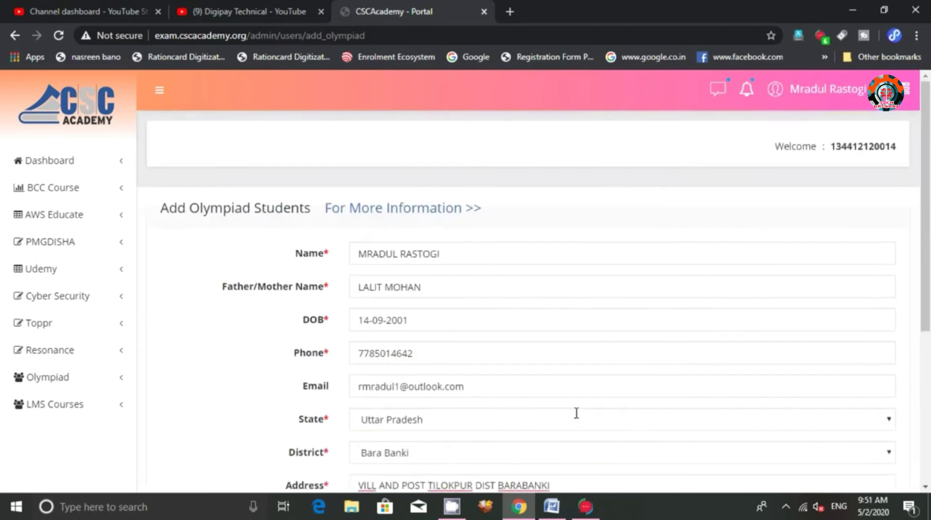
# Submit again, review the pin code, and keep the subject on CANHO Hindi Olympiad
pyautogui.scroll(-5, 533, 407)
pyautogui.scroll(1, 521, 386)
pyautogui.scroll(-1, 524, 396)
pyautogui.click(525, 447)
pyautogui.scroll(-4, 410, 345)
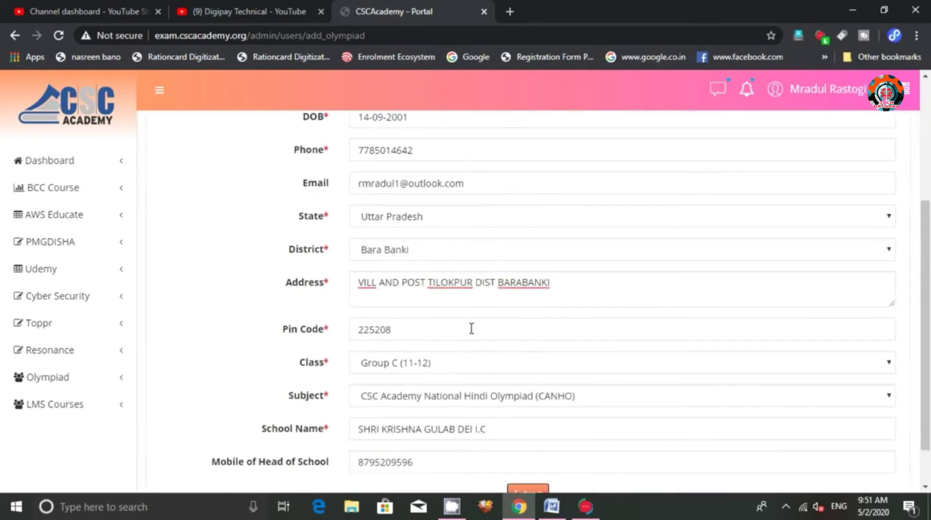
pyautogui.click(471, 328)
pyautogui.scroll(-1, 585, 402)
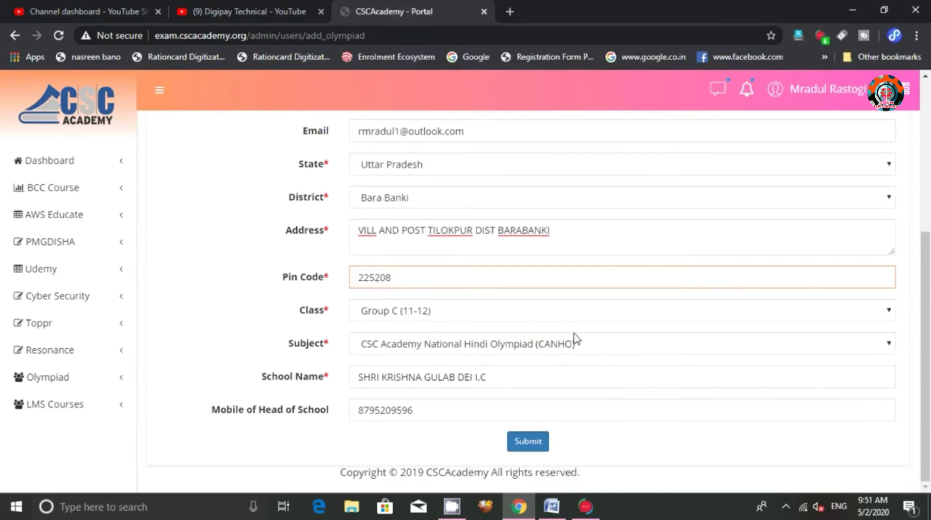
pyautogui.click(627, 345)
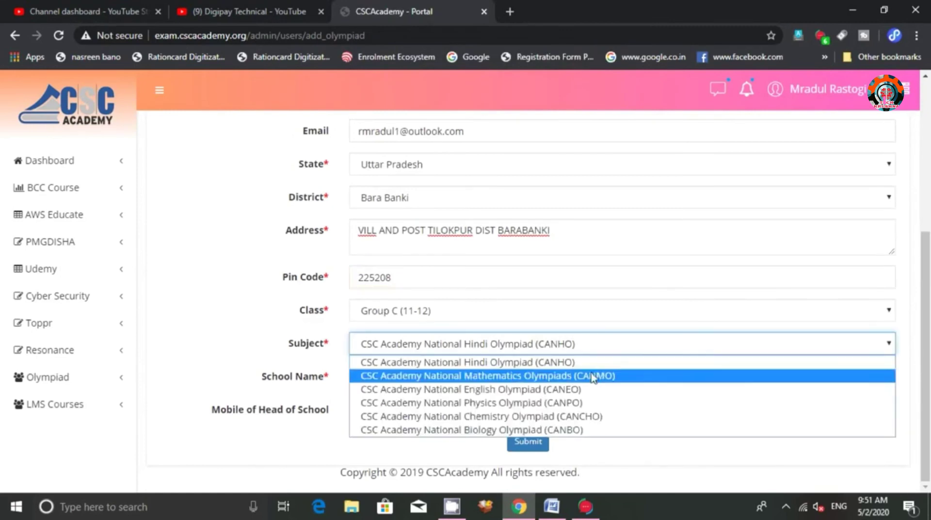
pyautogui.click(470, 362)
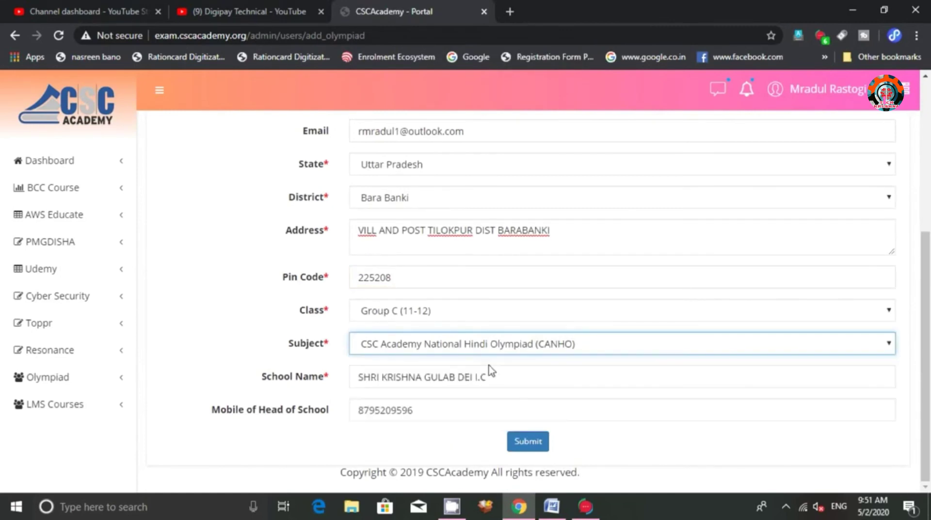
# Change the school name to SHRI KRISHNA GULAB DEI I C and resubmit the form
pyautogui.click(516, 376)
pyautogui.click(417, 412)
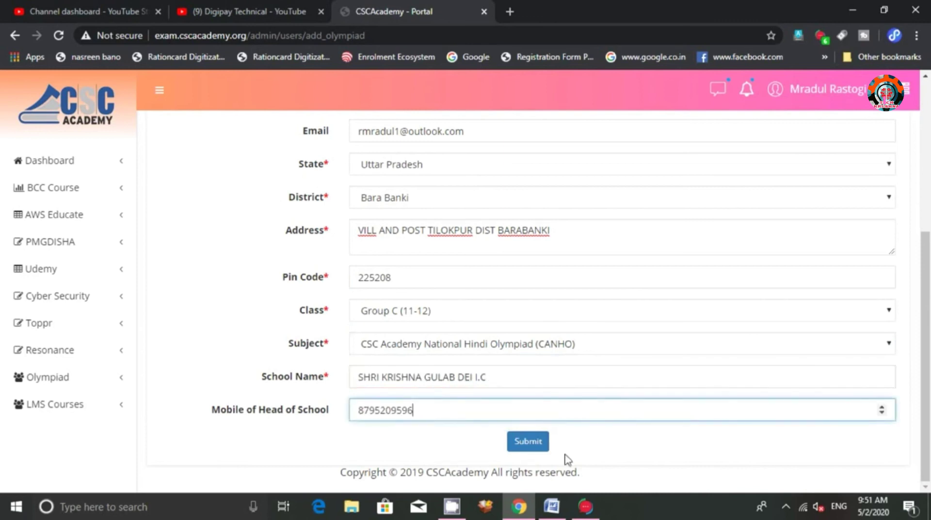
pyautogui.click(536, 448)
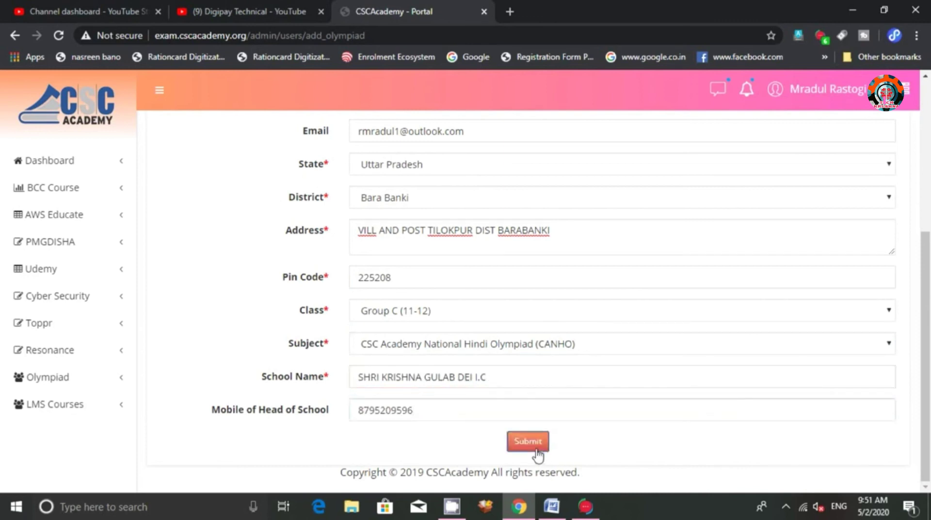
pyautogui.click(481, 379)
pyautogui.press('Left')
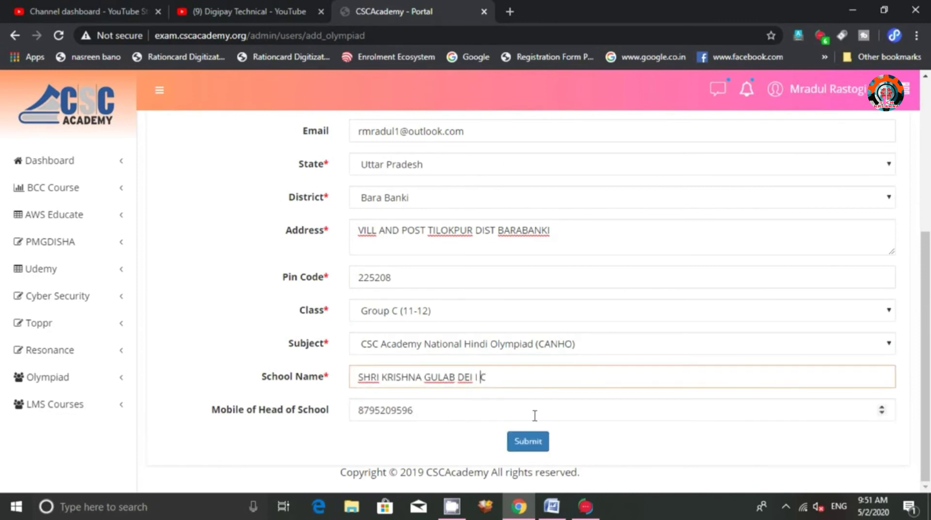
pyautogui.click(528, 441)
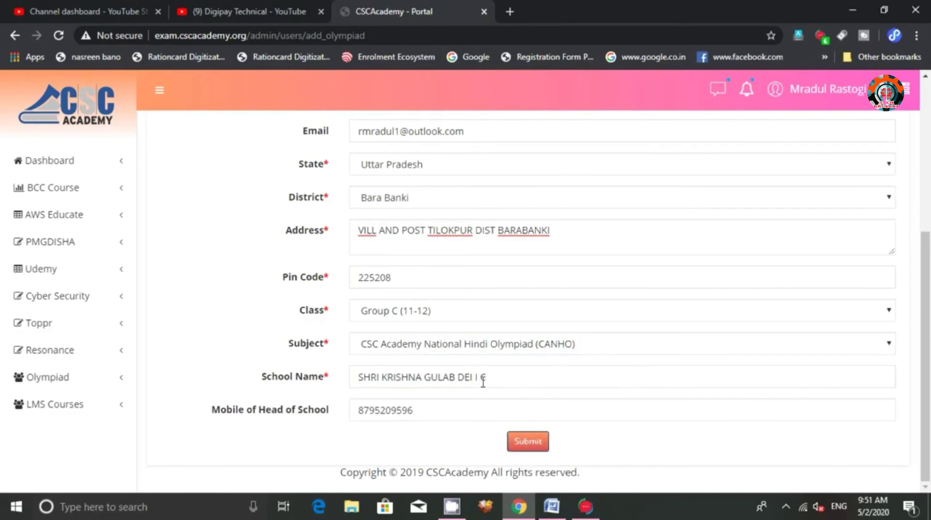
# Review the completed form and expand the Cyber Security menu in the sidebar
pyautogui.scroll(5, 406, 361)
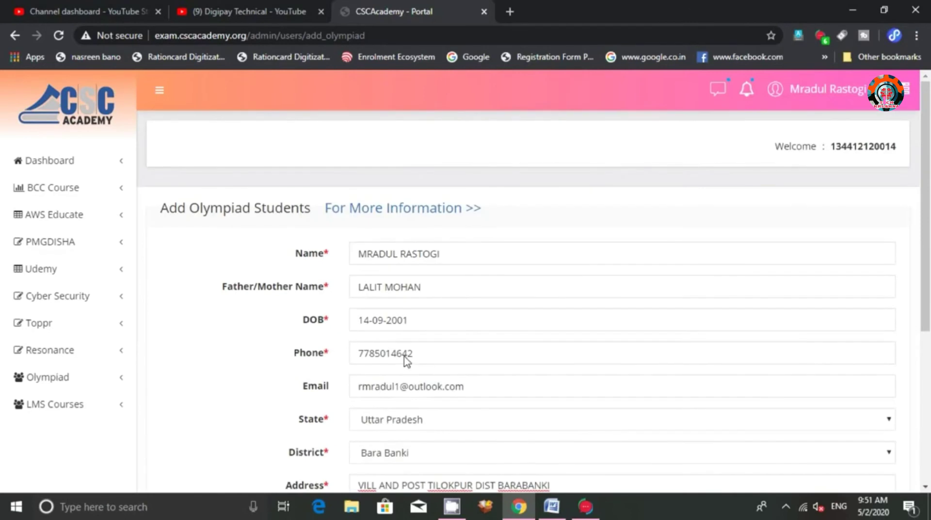
pyautogui.scroll(-5, 636, 283)
pyautogui.scroll(5, 636, 282)
pyautogui.scroll(-5, 446, 258)
pyautogui.scroll(5, 339, 254)
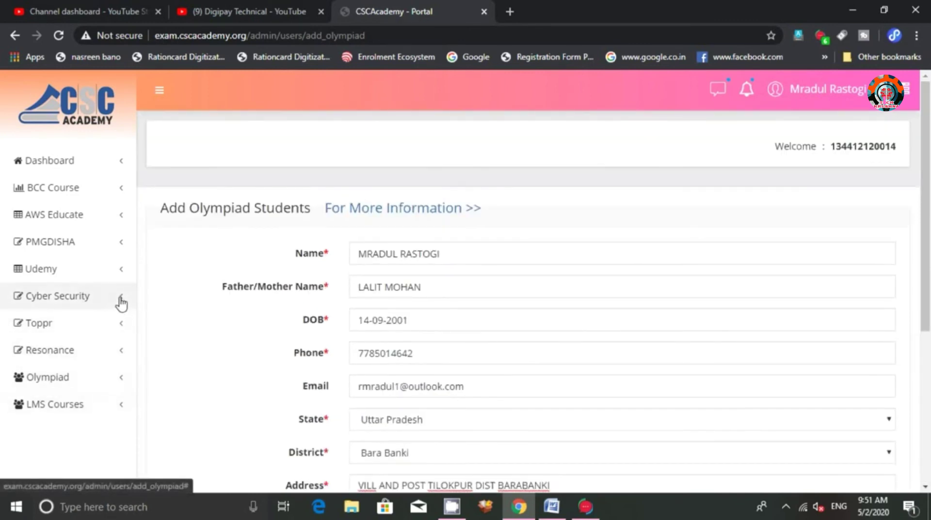
pyautogui.click(121, 301)
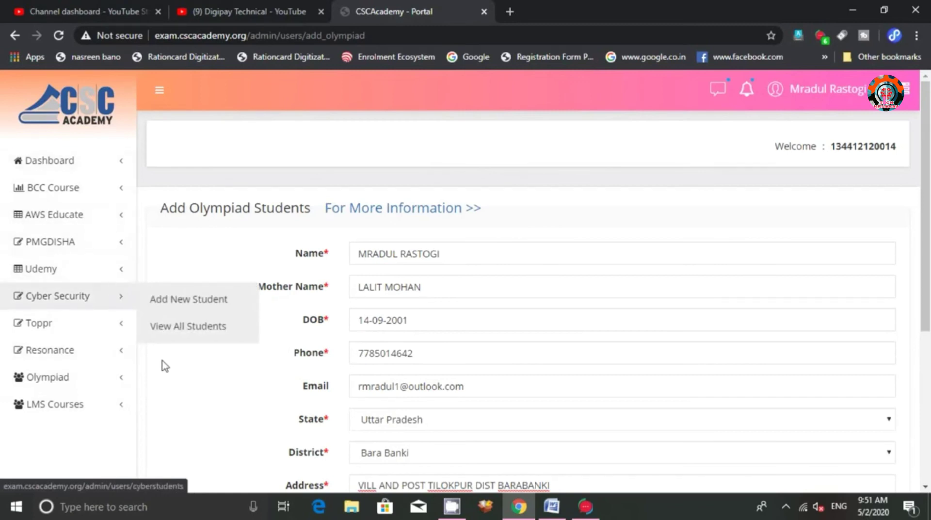
pyautogui.scroll(-3, 570, 203)
pyautogui.scroll(3, 570, 203)
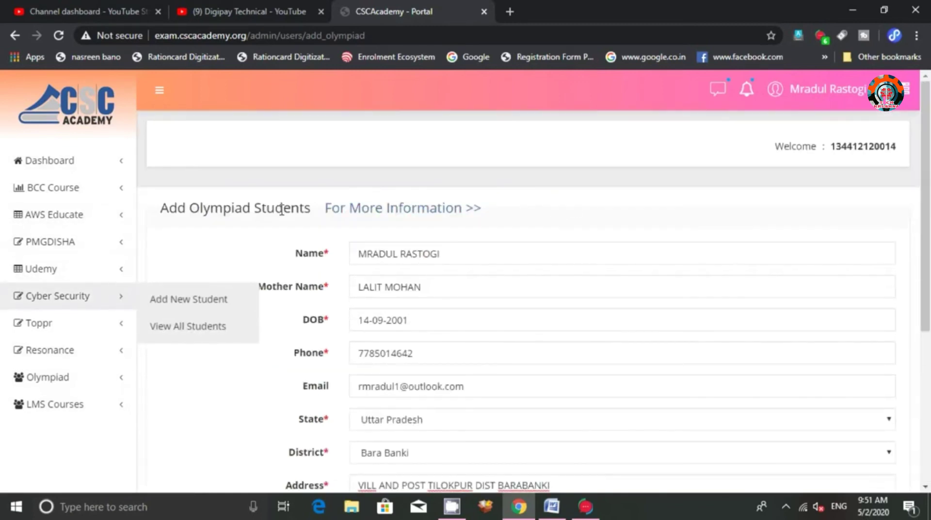
pyautogui.scroll(-4, 533, 223)
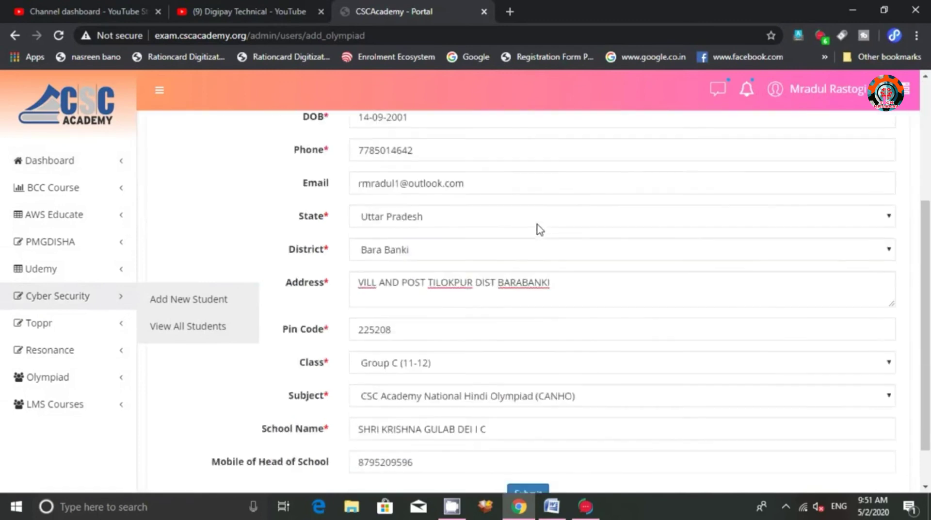
pyautogui.scroll(4, 540, 229)
# Load cscolympiads.in in a new tab and dismiss the registration information notice
pyautogui.click(508, 13)
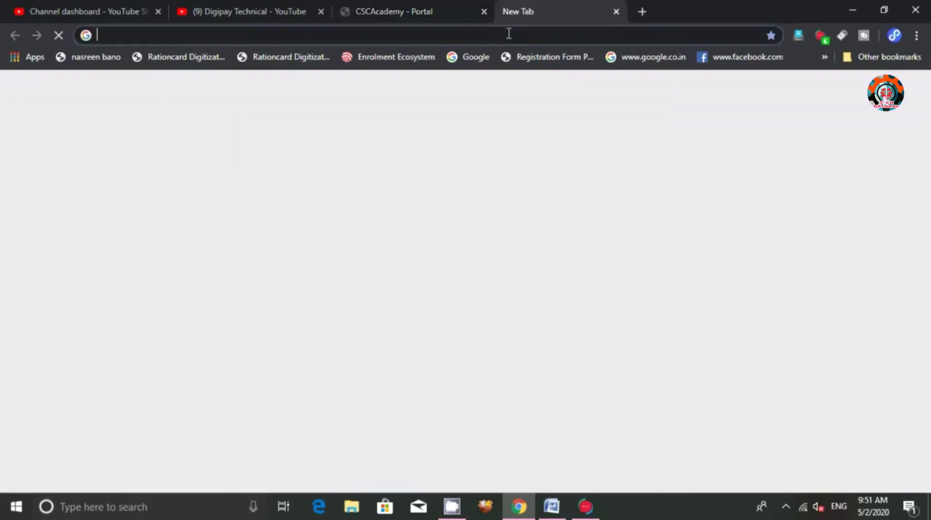
pyautogui.write('https://www.cscolympiads.in/cscolympiads/')
pyautogui.press('Return')
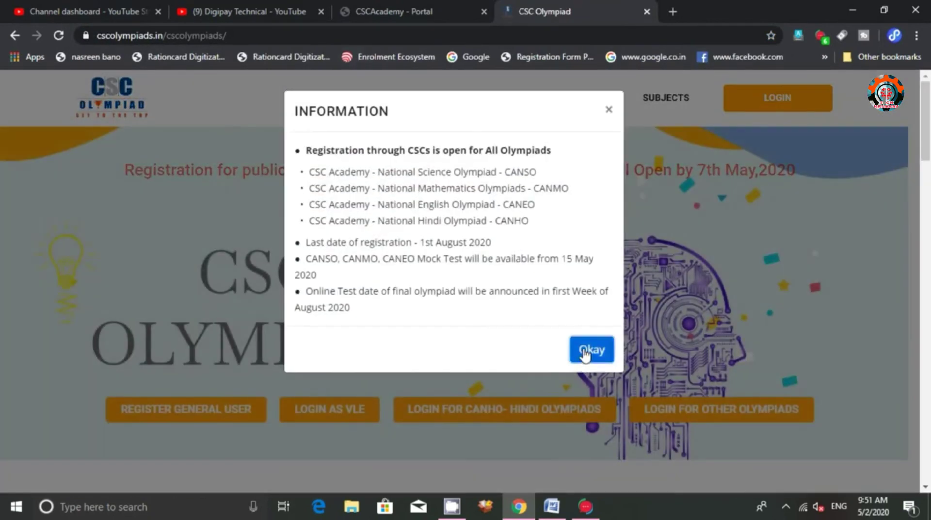
pyautogui.click(588, 349)
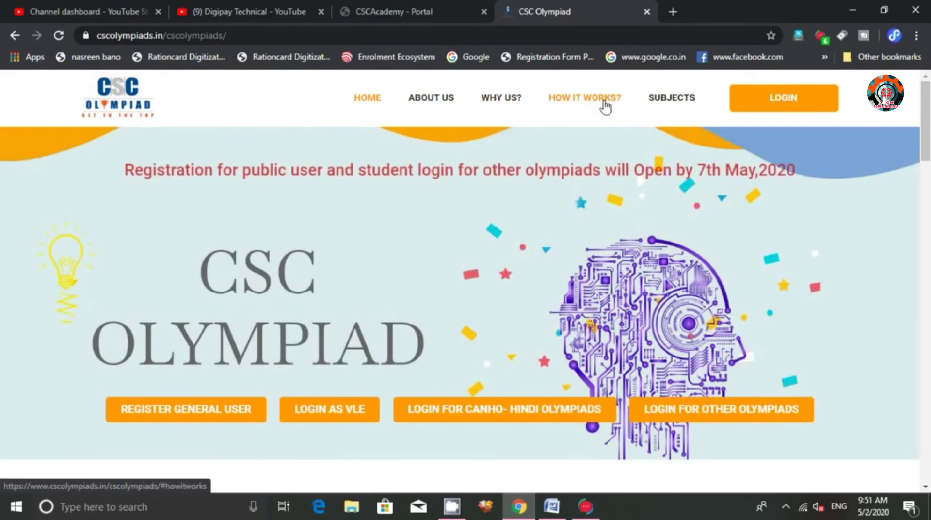
# Browse the site's HOW IT WORKS? section
pyautogui.click(605, 105)
pyautogui.scroll(-5, 293, 244)
pyautogui.scroll(-3, 293, 244)
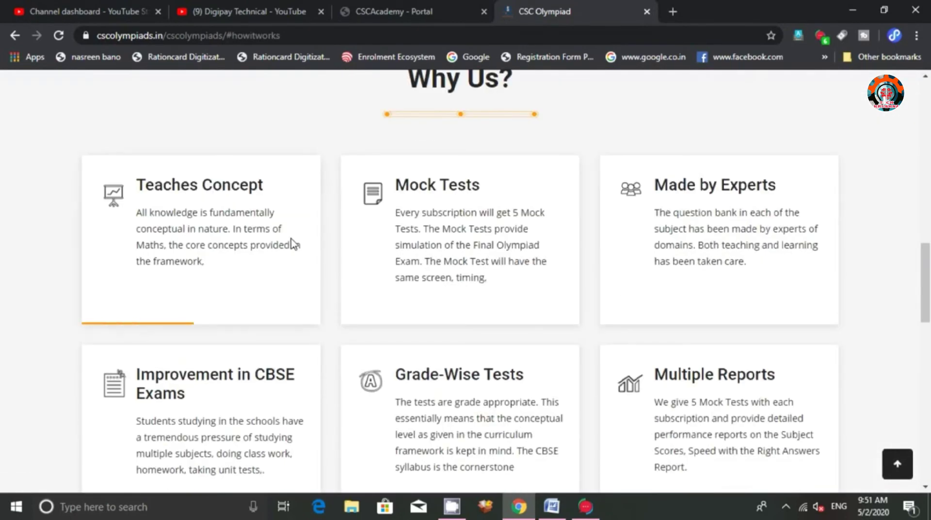
pyautogui.scroll(-9, 722, 253)
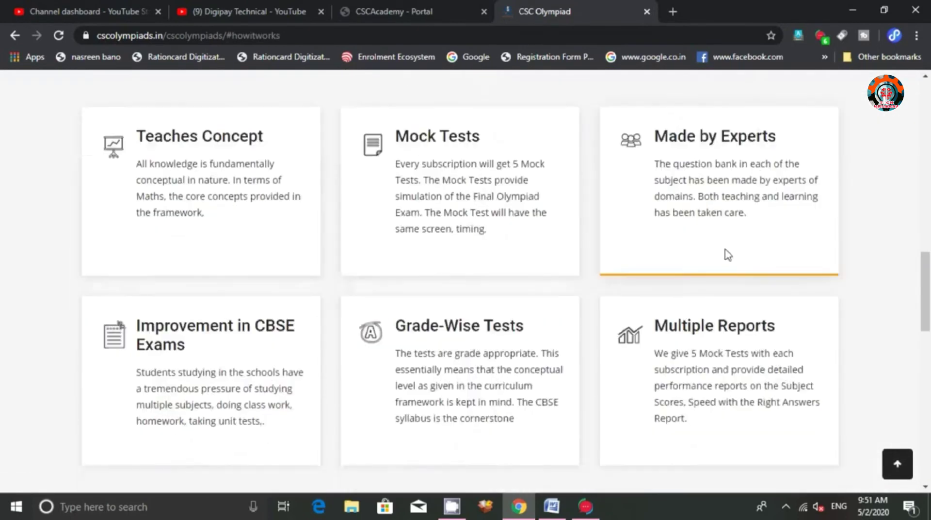
pyautogui.scroll(-7, 424, 332)
pyautogui.scroll(7, 424, 333)
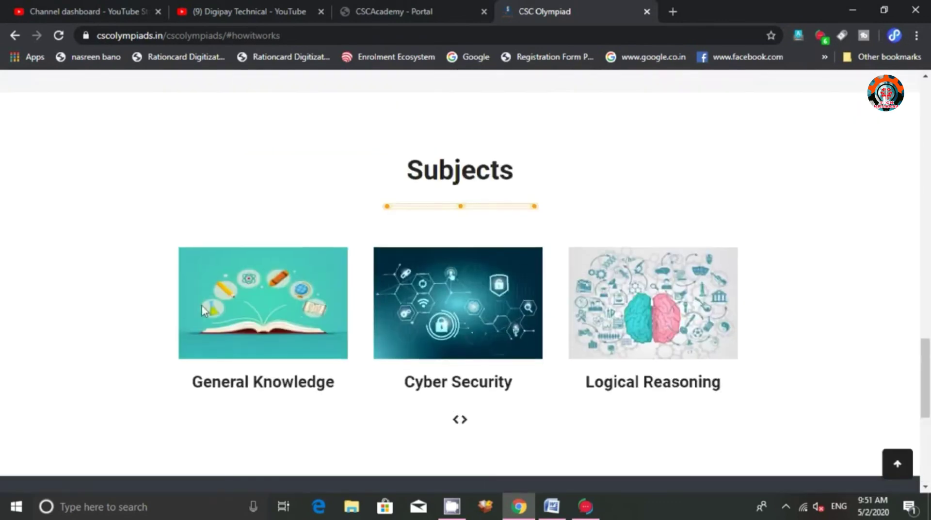
pyautogui.scroll(1, 486, 332)
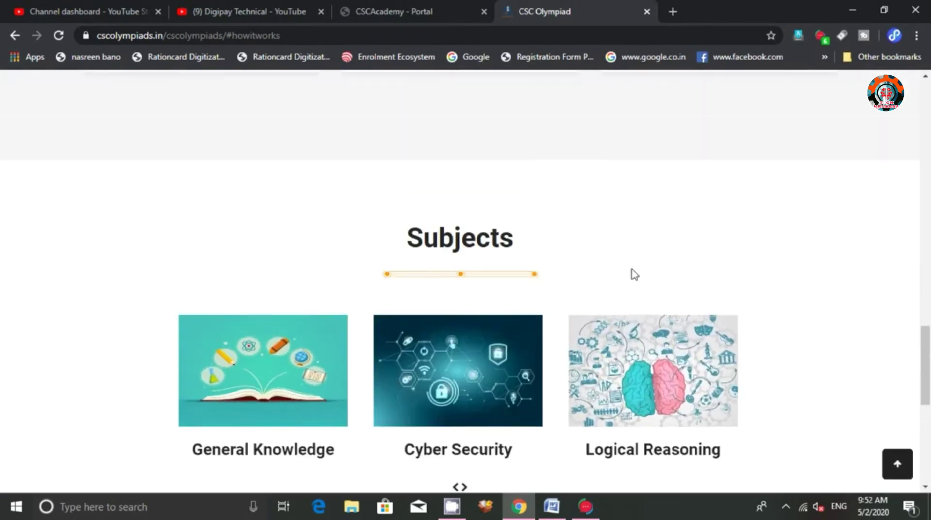
pyautogui.scroll(15, 422, 234)
pyautogui.scroll(1, 478, 222)
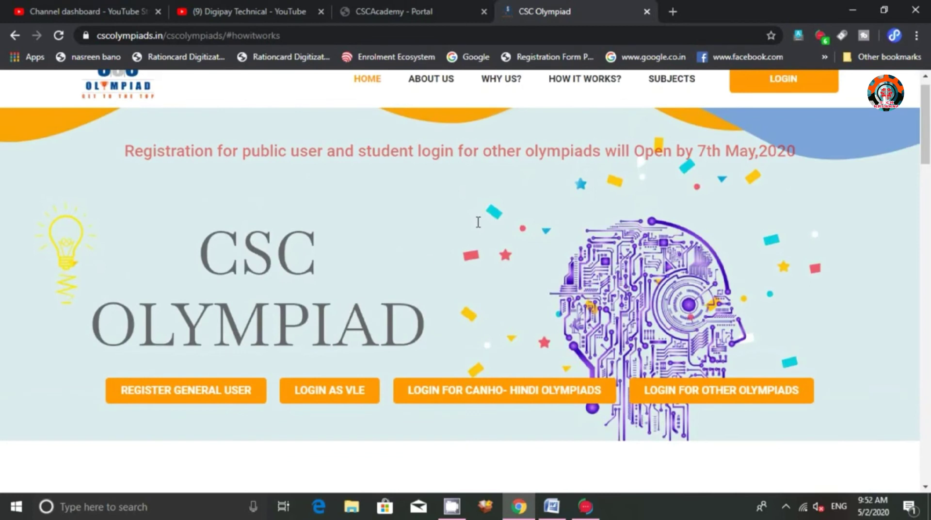